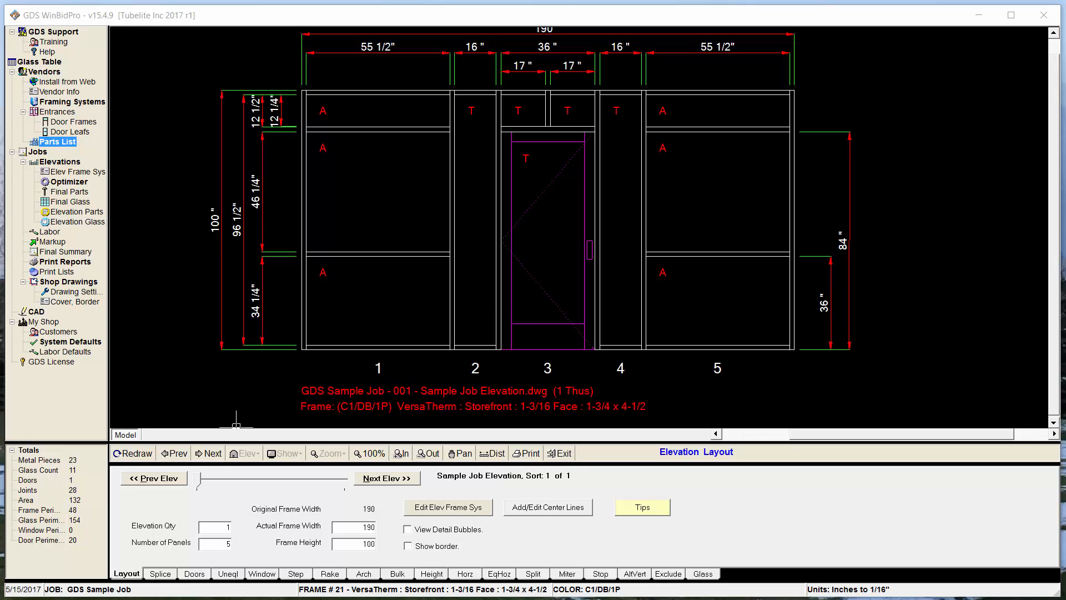
# Step: Switch to the Tubelite Inc folder in File Explorer and run UpdateTubelite.exe, allowing it to make changes to the device
pyautogui.hotkey('alt', 'Tab')
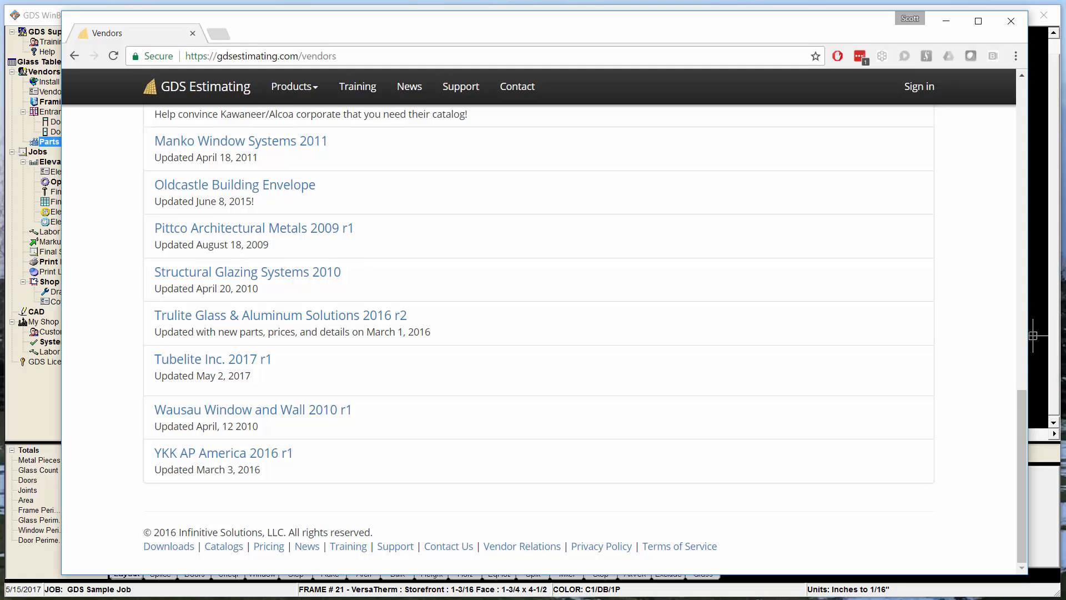
pyautogui.hotkey('alt', 'Tab')
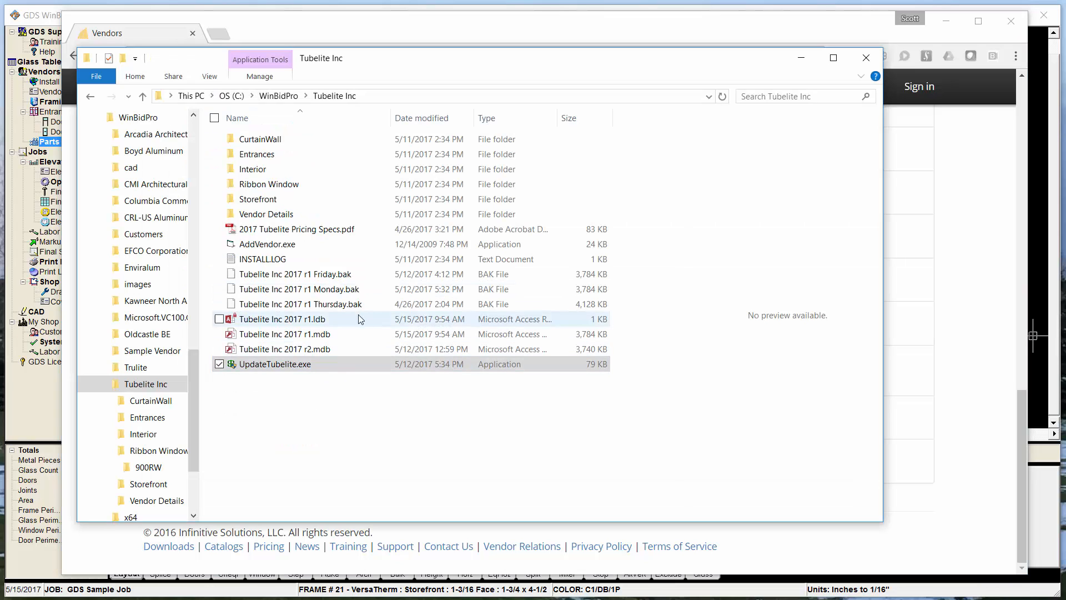
pyautogui.click(311, 363)
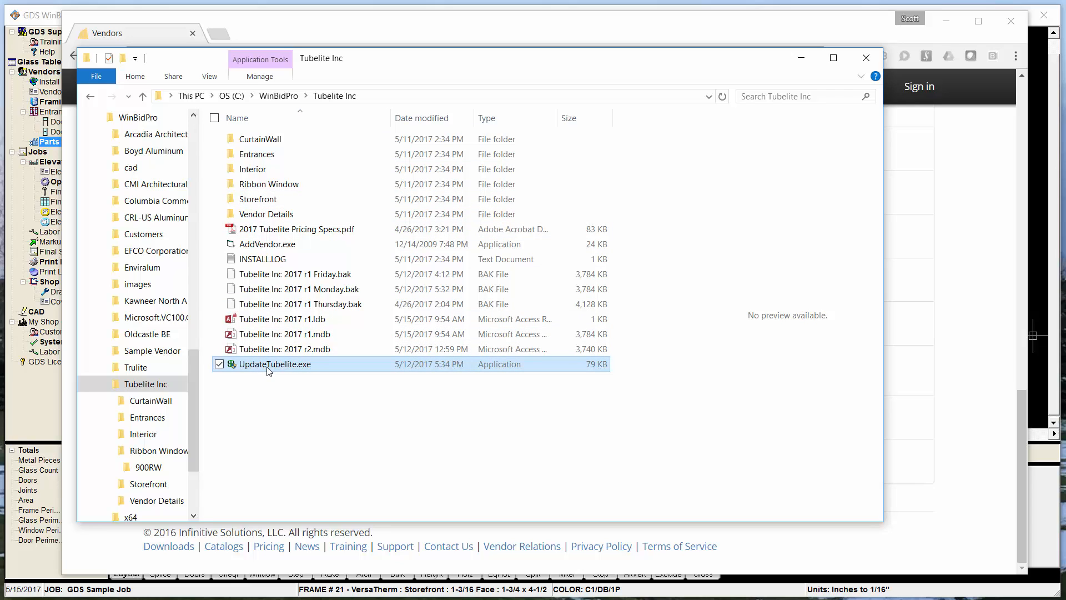
pyautogui.moveTo(272, 371)
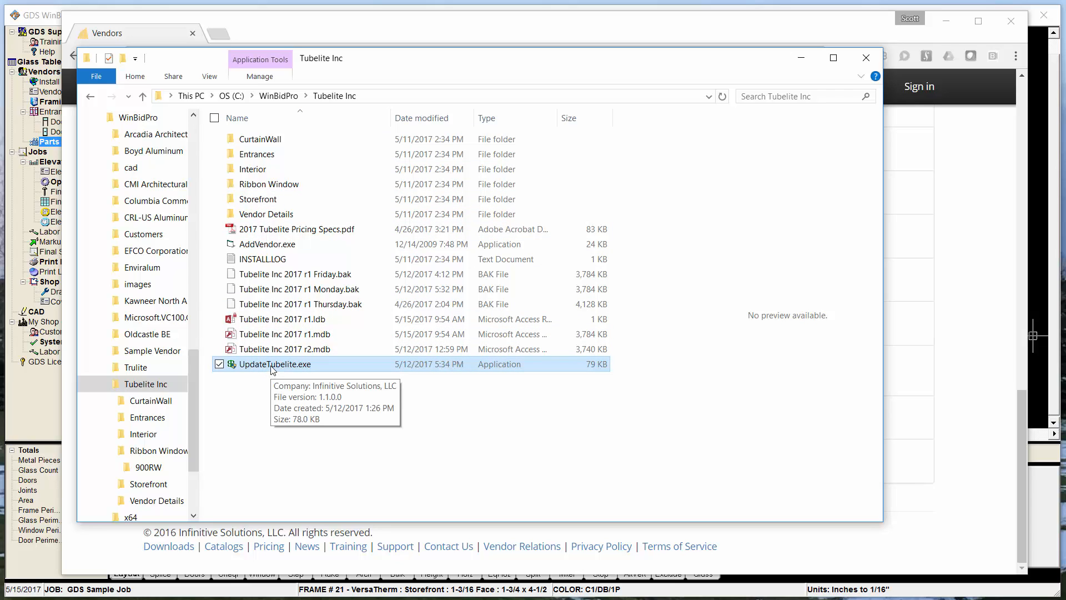
pyautogui.doubleClick(272, 365)
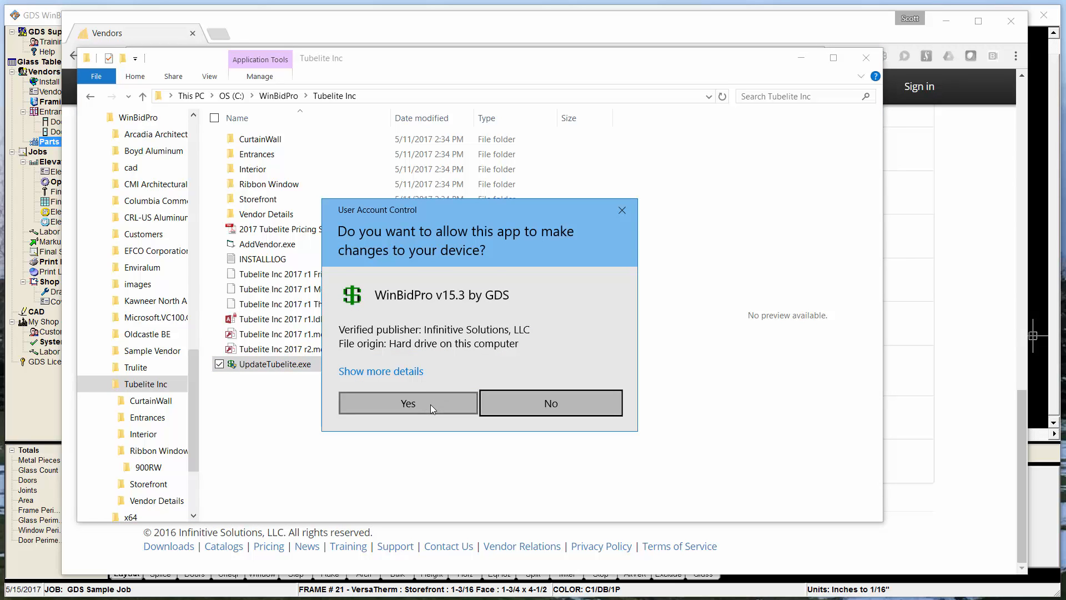
pyautogui.click(431, 404)
pyautogui.moveTo(107, 19); pyautogui.dragTo(452, 151)
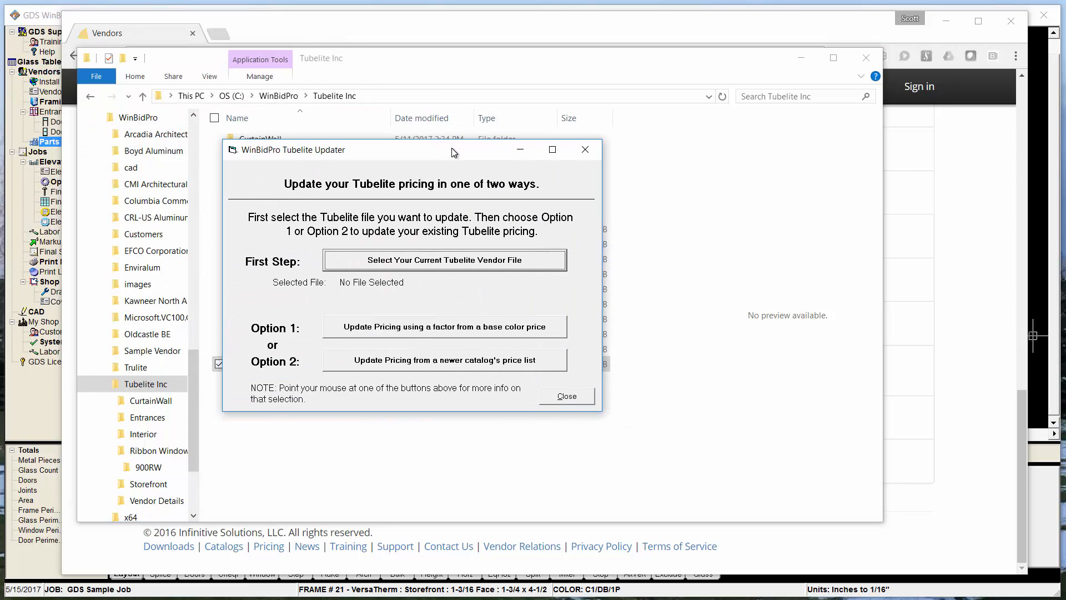
# Step: Open the base color factor pricing update for vendor file Tubelite Inc 2017 r1.mdb, examine its finish multiplier options, and close it without updating
pyautogui.click(467, 263)
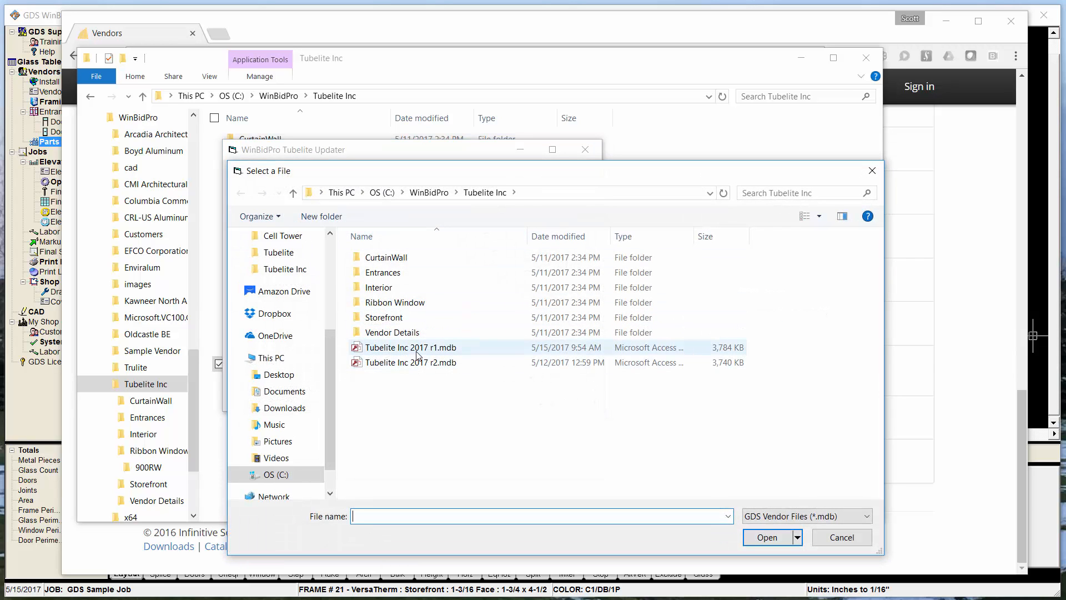
pyautogui.click(417, 352)
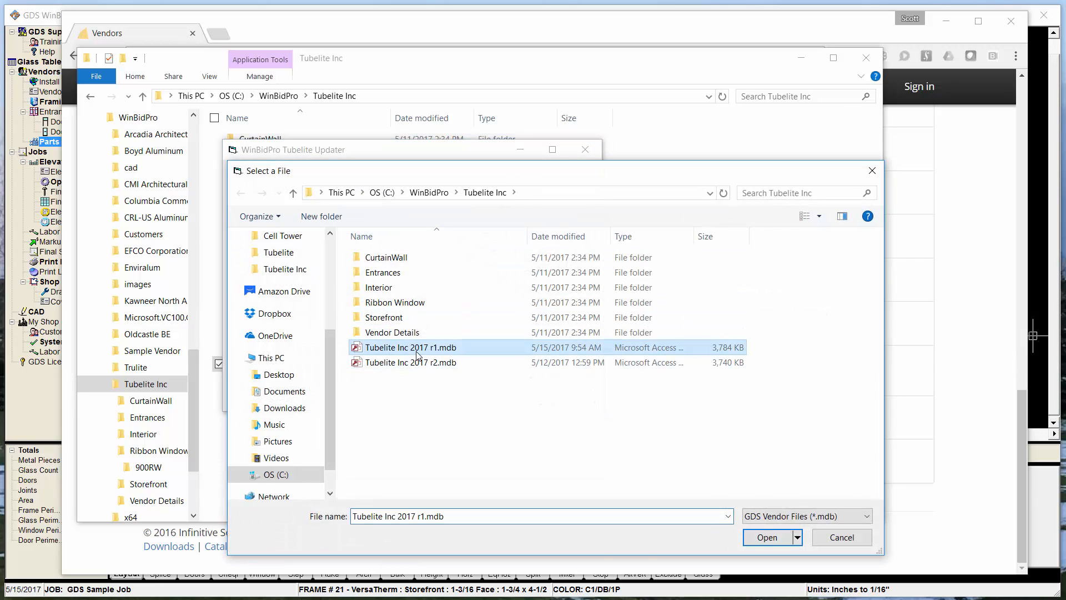
pyautogui.click(767, 537)
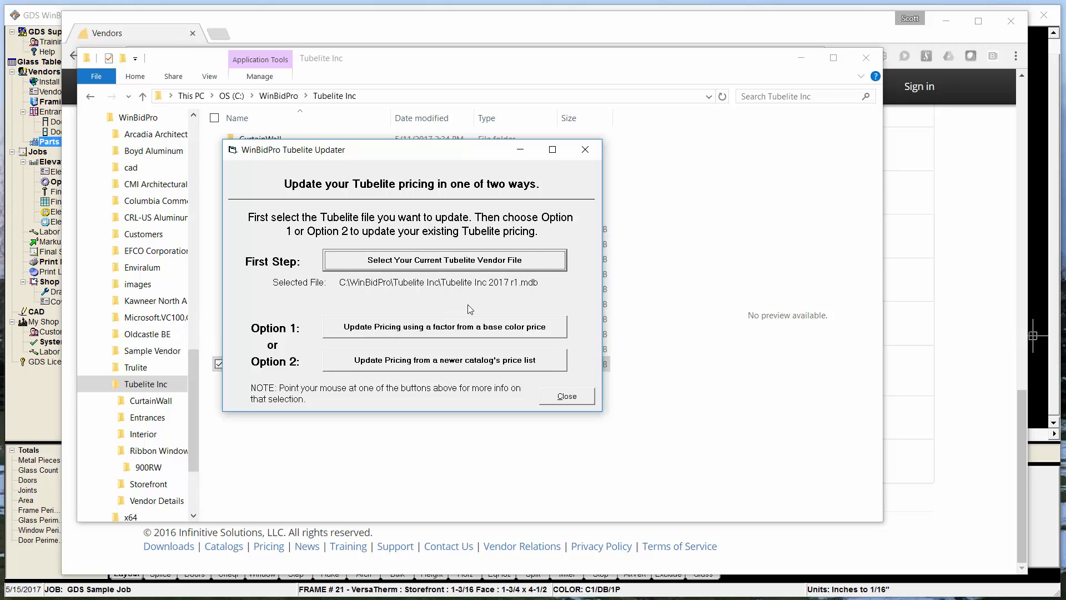
pyautogui.click(454, 331)
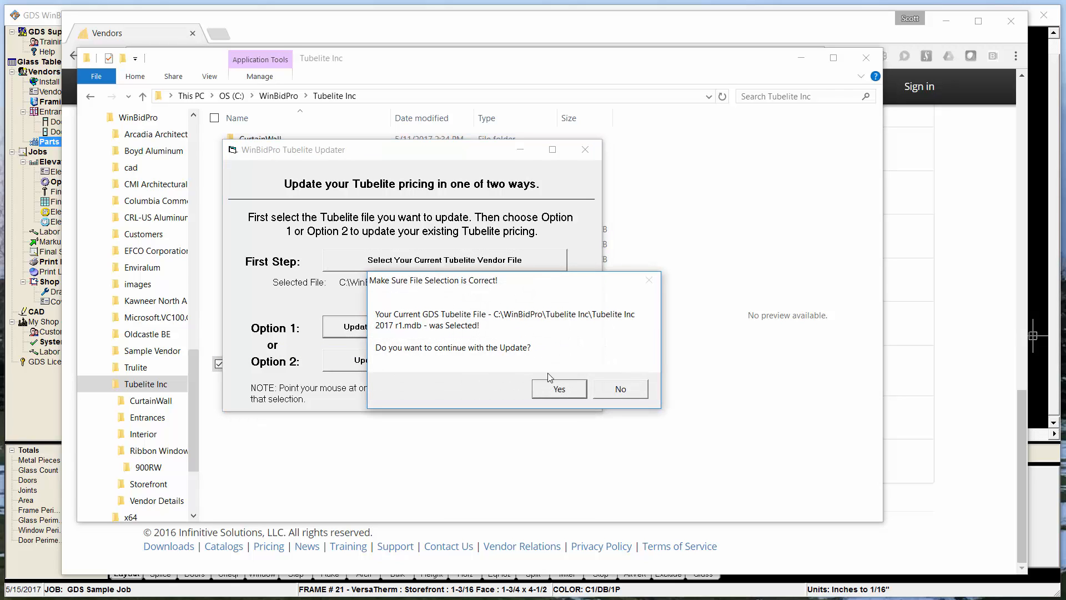
pyautogui.click(554, 385)
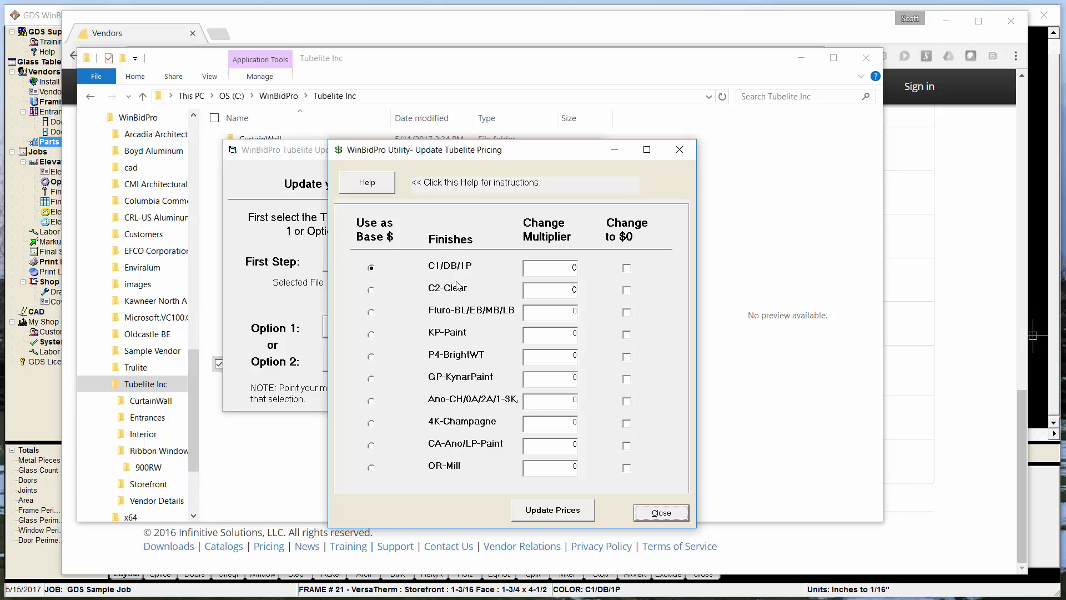
pyautogui.click(568, 382)
pyautogui.click(661, 513)
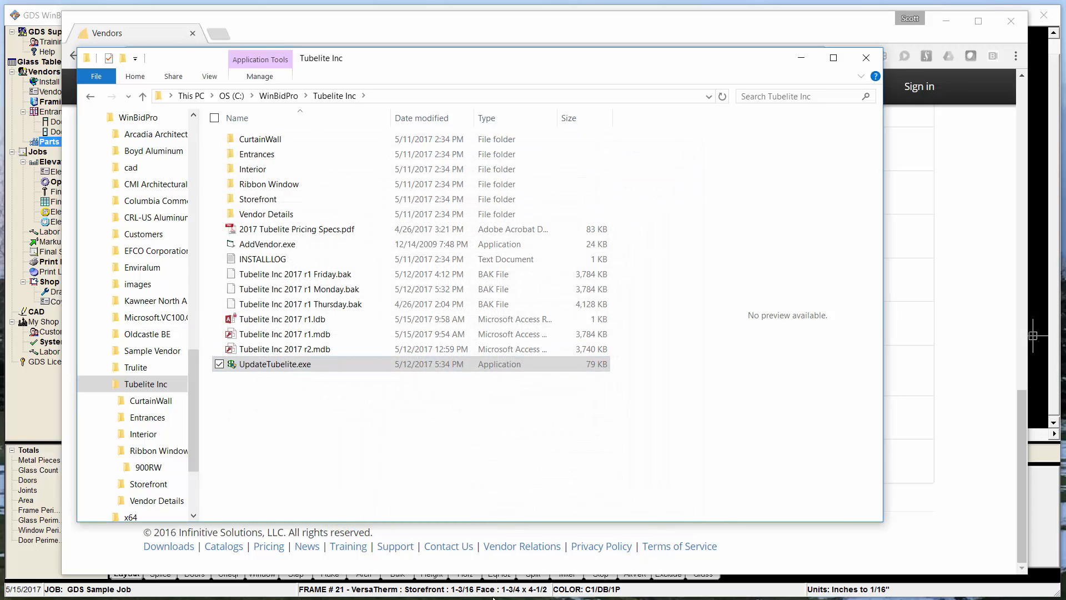
# Step: Run UpdateTubelite.exe again with permission granted and choose Tubelite Inc 2017 r1.mdb as the current vendor file
pyautogui.doubleClick(281, 365)
pyautogui.click(445, 401)
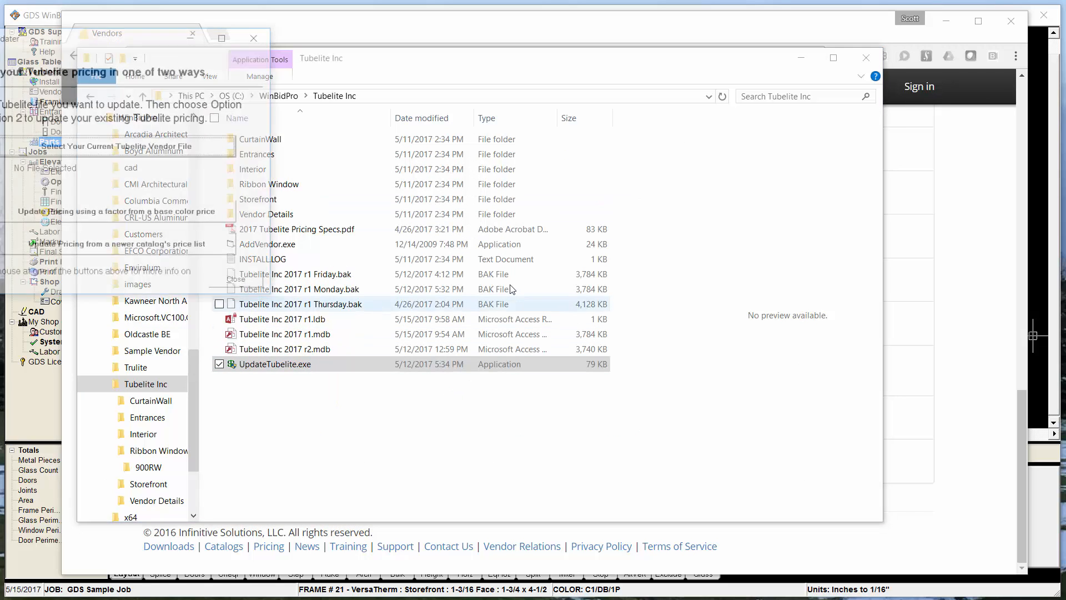
pyautogui.moveTo(142, 36); pyautogui.dragTo(577, 188)
pyautogui.click(528, 300)
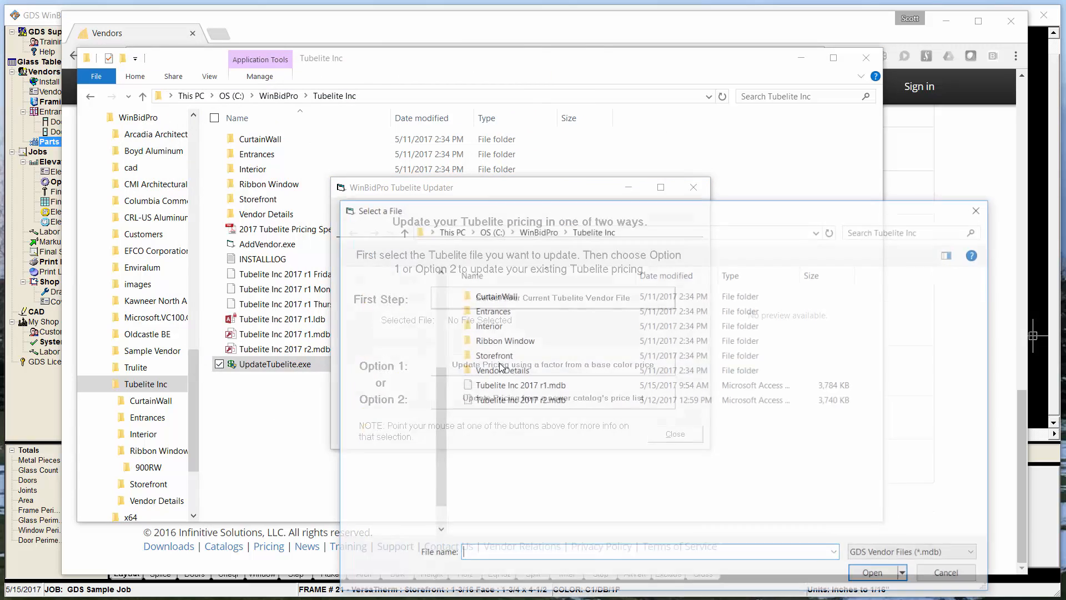
pyautogui.click(515, 387)
pyautogui.doubleClick(515, 387)
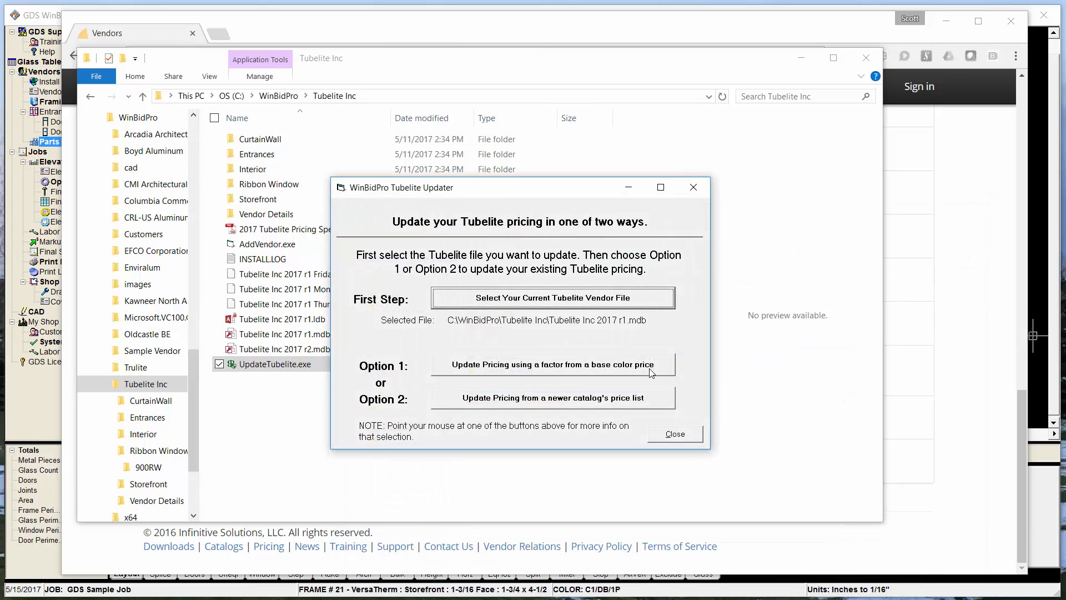
# Step: Update the vendor file's pricing from the newer catalog Tubelite Inc 2017 r2.mdb and confirm the update
pyautogui.click(468, 400)
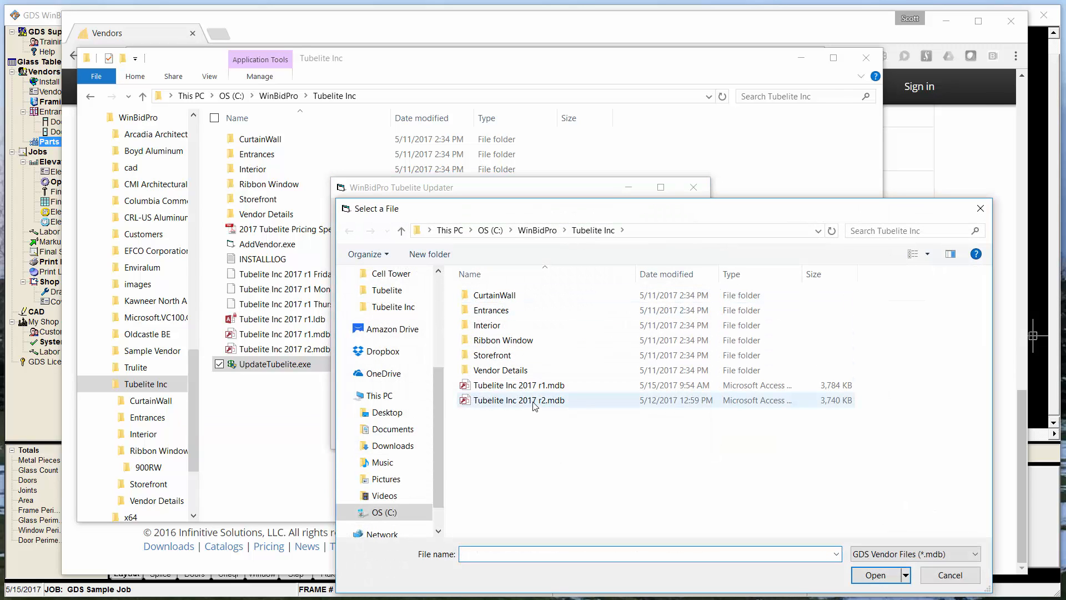
pyautogui.click(534, 407)
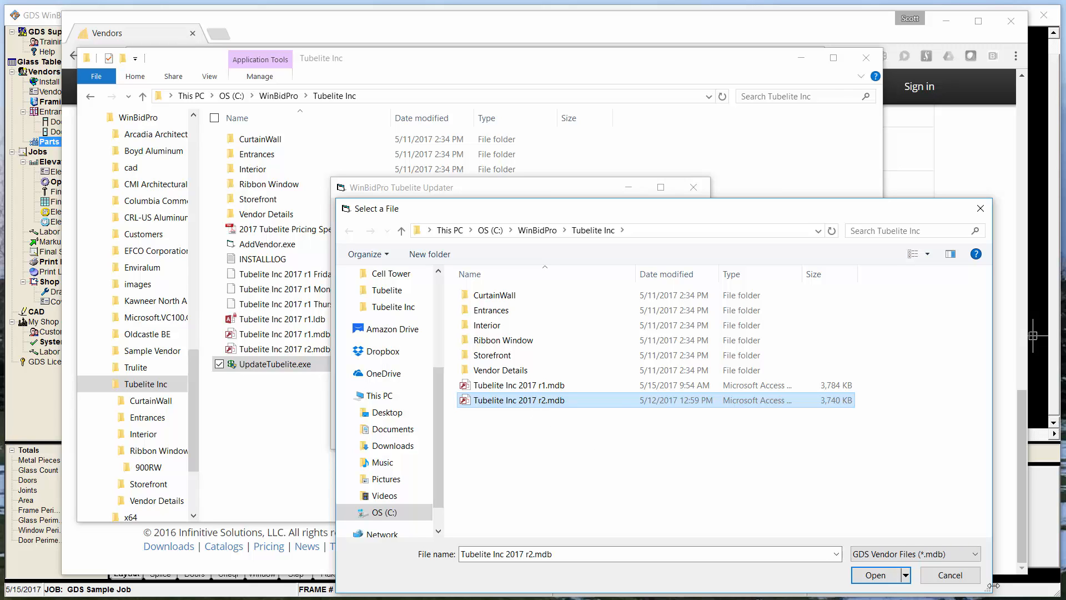
pyautogui.click(877, 577)
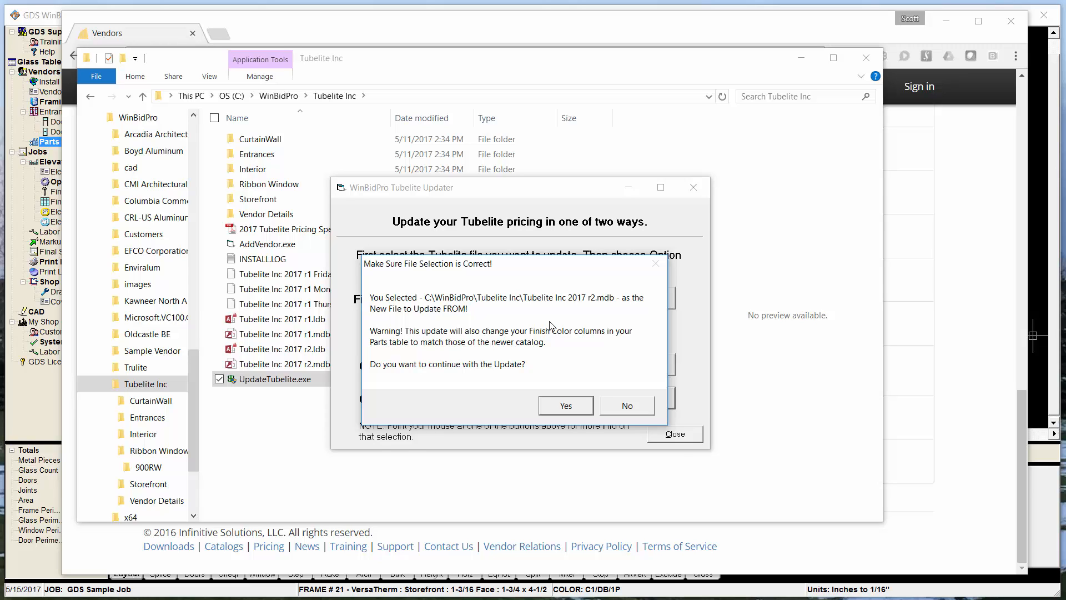
pyautogui.click(563, 406)
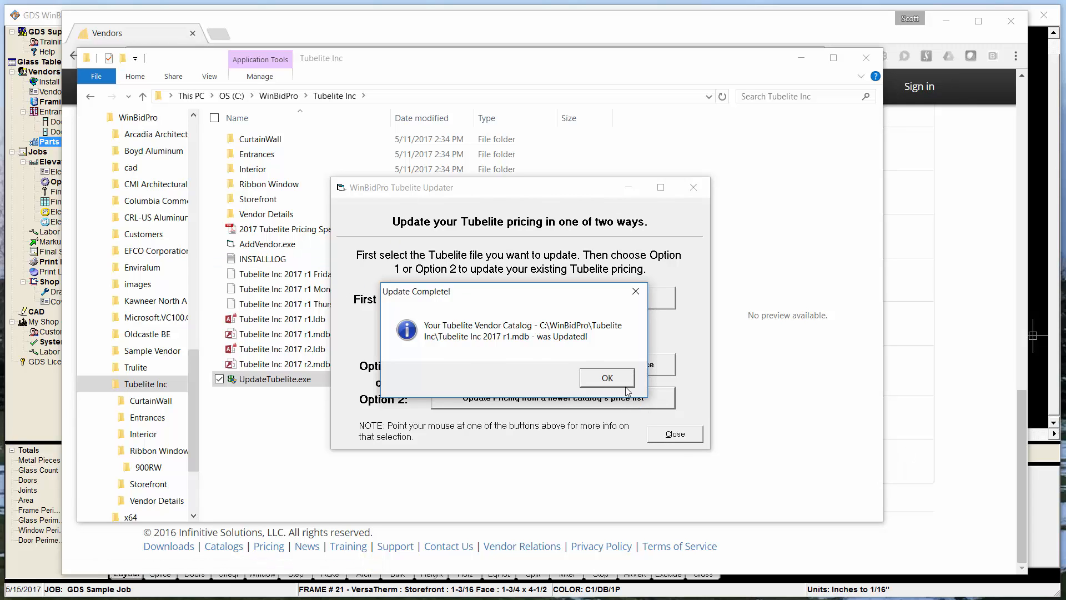
pyautogui.click(605, 380)
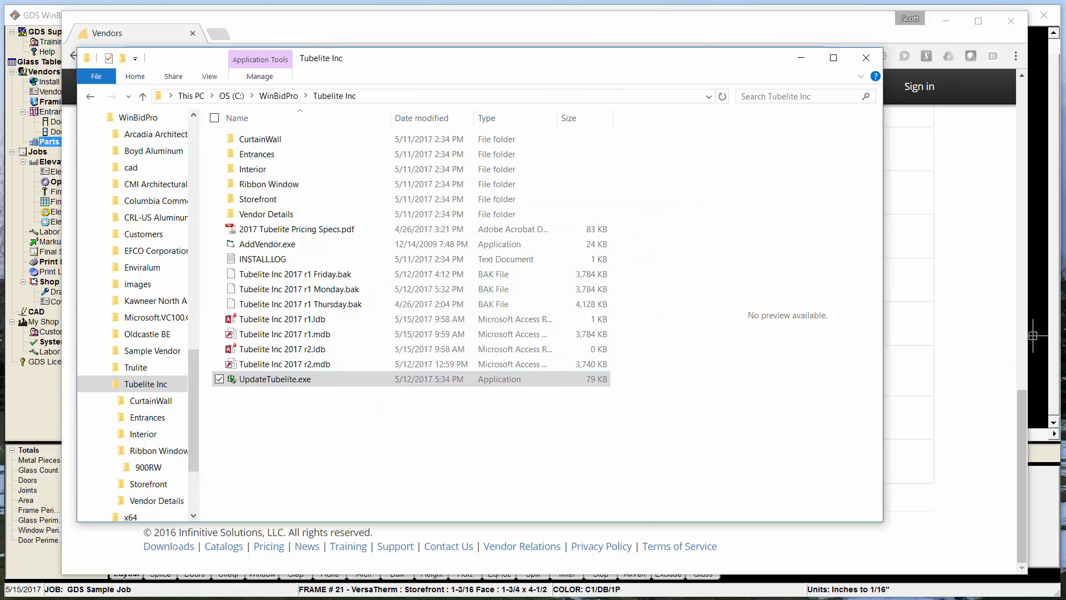
# Step: Minimize the folder and browser windows to return to GDS WinBidPro, and open the vendor parts list
pyautogui.click(805, 55)
pyautogui.click(946, 20)
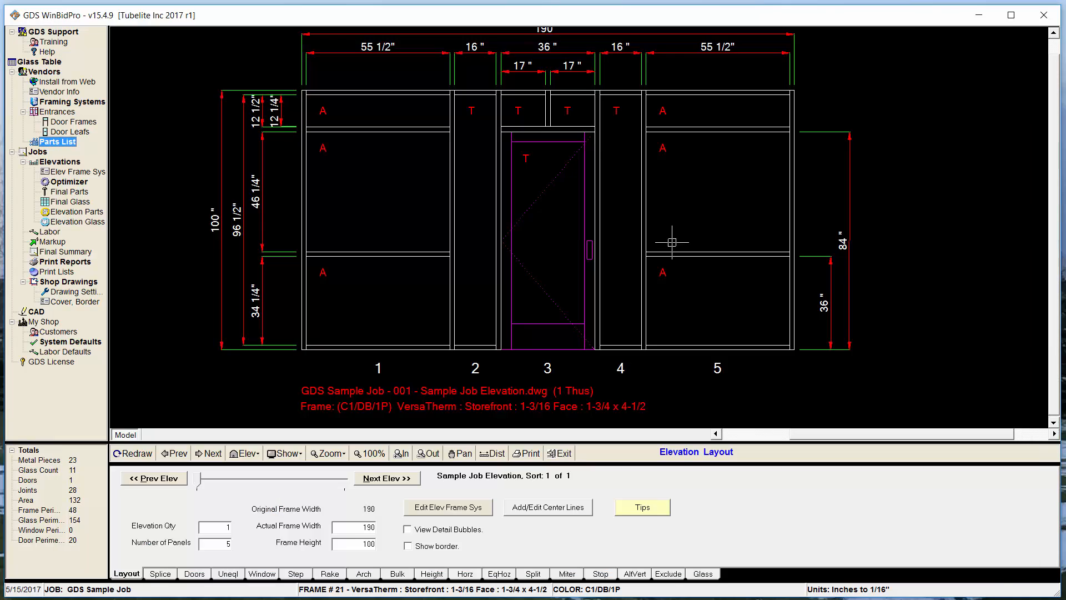
pyautogui.click(57, 142)
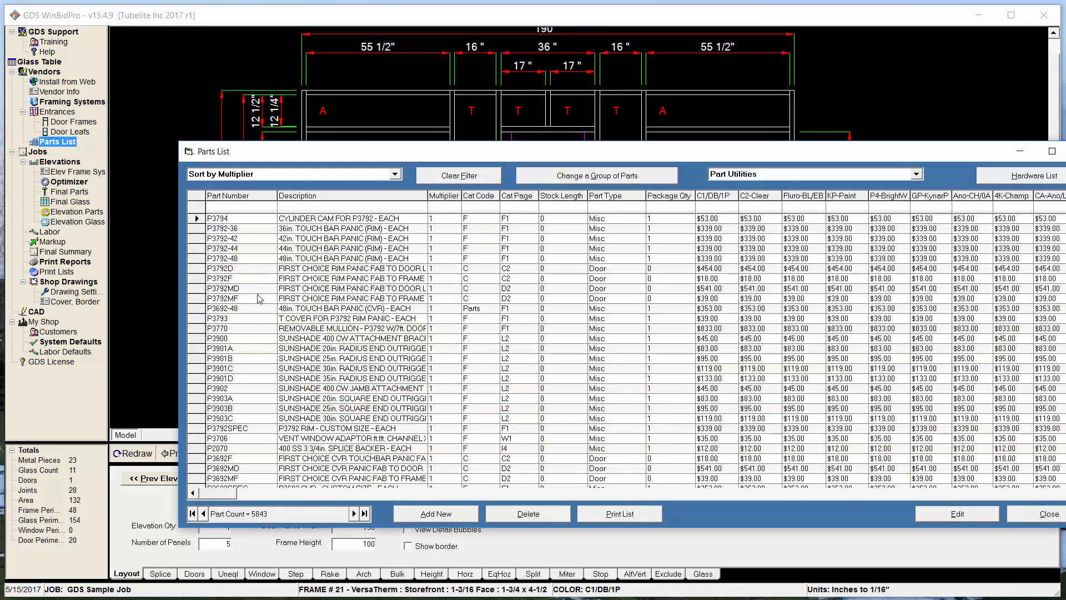
# Step: Filter the parts list by part type "misc" to examine the prices across the finishes, and close the list
pyautogui.click(615, 199)
pyautogui.write('misc')
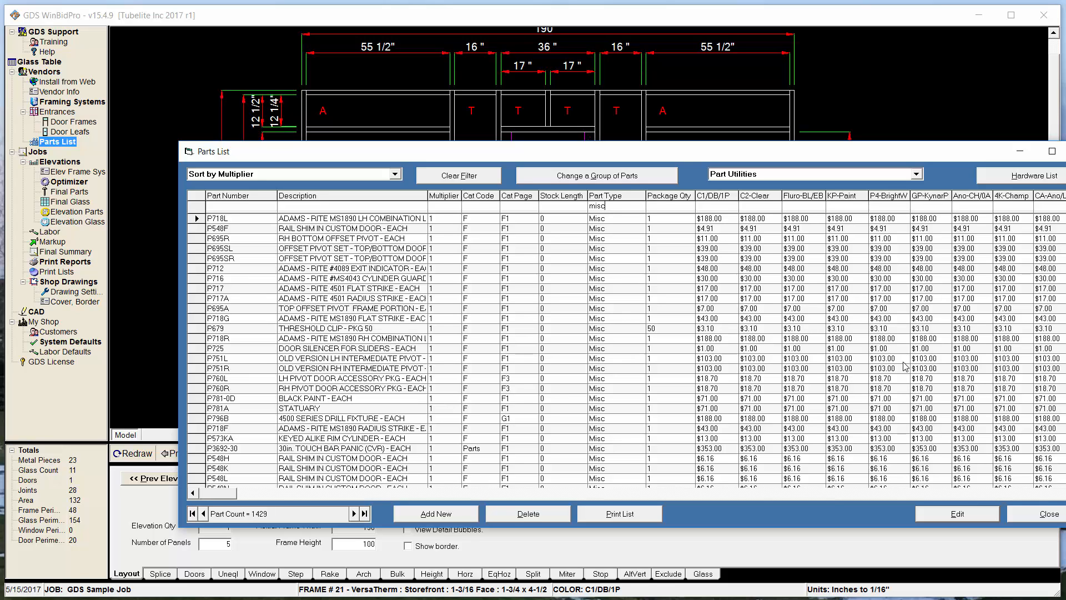
pyautogui.click(1048, 513)
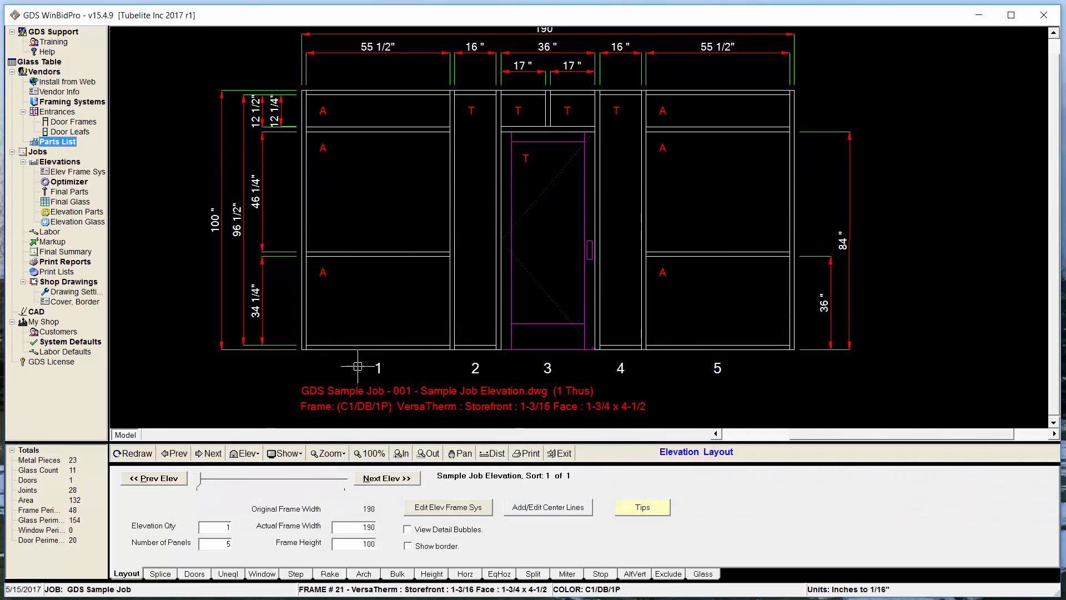